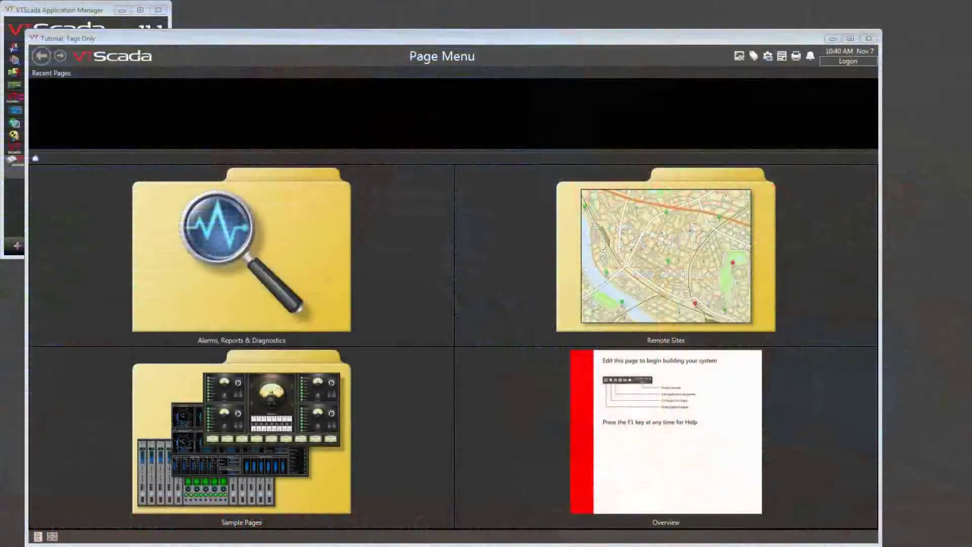
# Launch Idea Studio from the Tutorial application, then move and enlarge its window
pyautogui.click(582, 35)
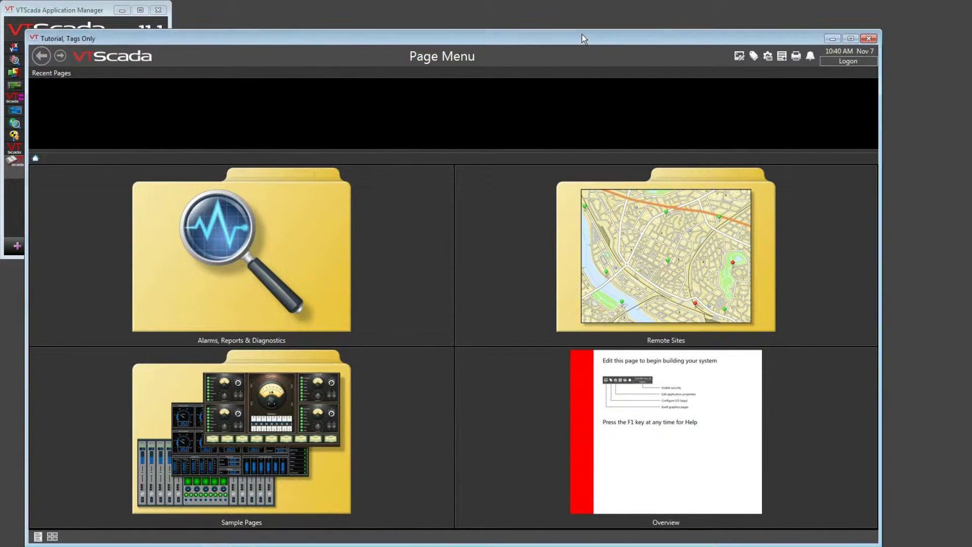
pyautogui.click(740, 56)
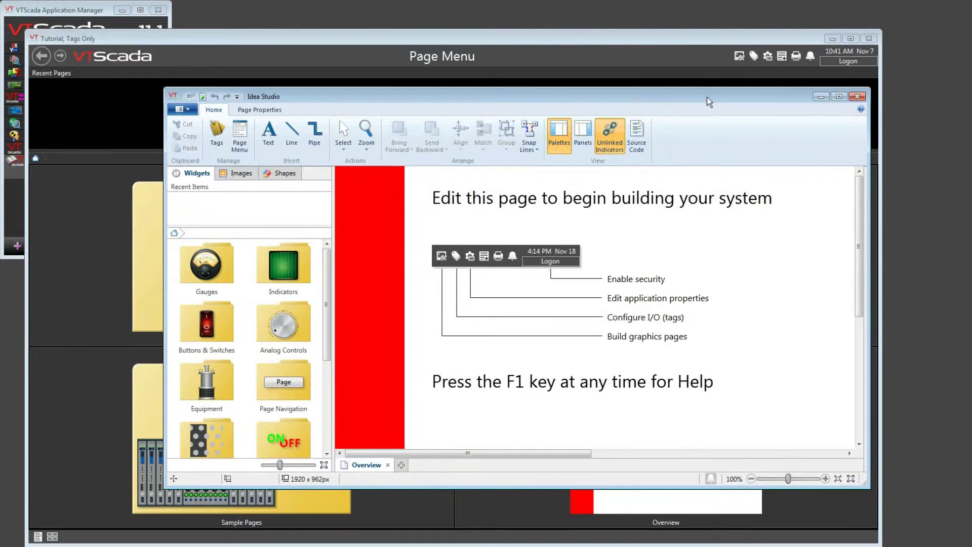
pyautogui.moveTo(706, 96); pyautogui.dragTo(679, 26)
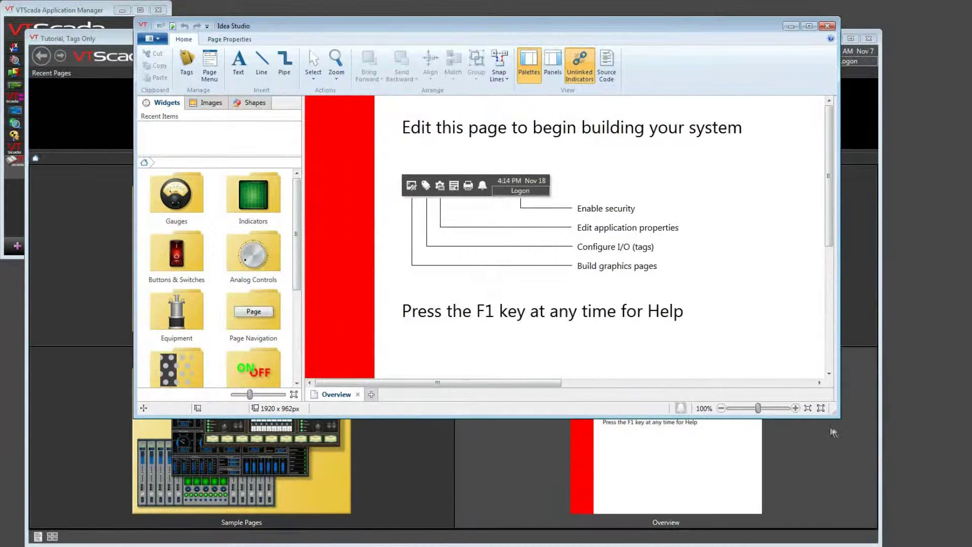
pyautogui.moveTo(838, 419); pyautogui.dragTo(899, 484)
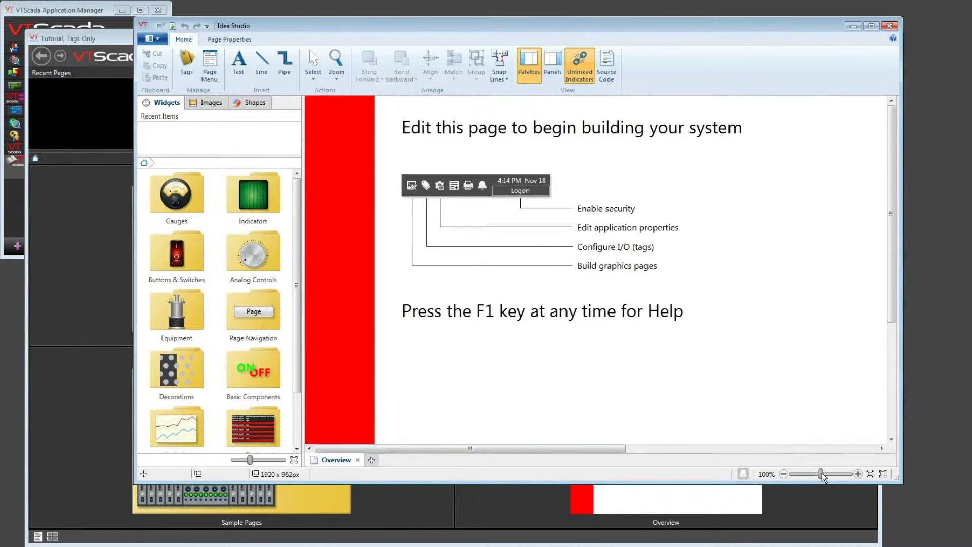
# Return the canvas zoom to 100% and start a new editor tab
pyautogui.moveTo(821, 475)
pyautogui.mouseDown()
pyautogui.moveTo(806, 474)
pyautogui.moveTo(831, 475)
pyautogui.mouseUp()
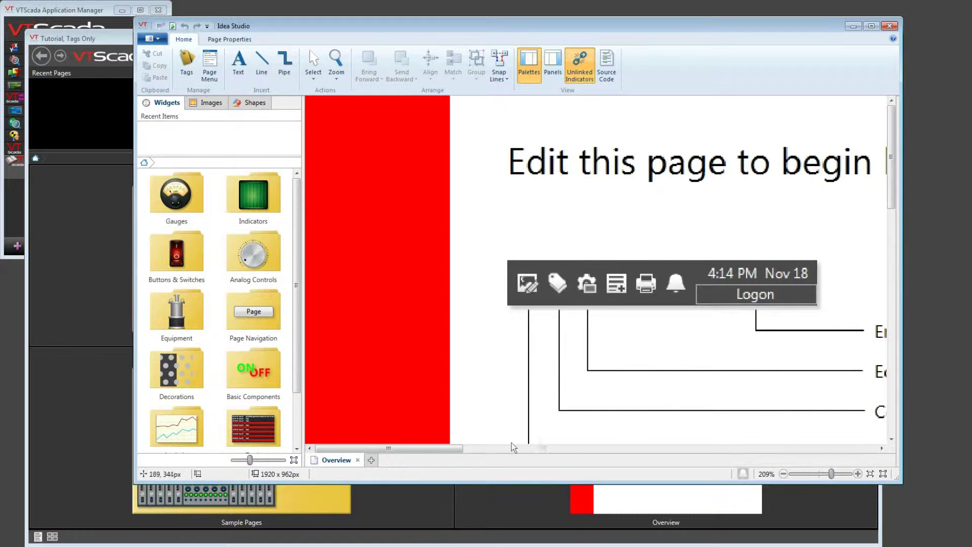
pyautogui.moveTo(455, 448)
pyautogui.mouseDown()
pyautogui.moveTo(478, 452)
pyautogui.moveTo(457, 456)
pyautogui.mouseUp()
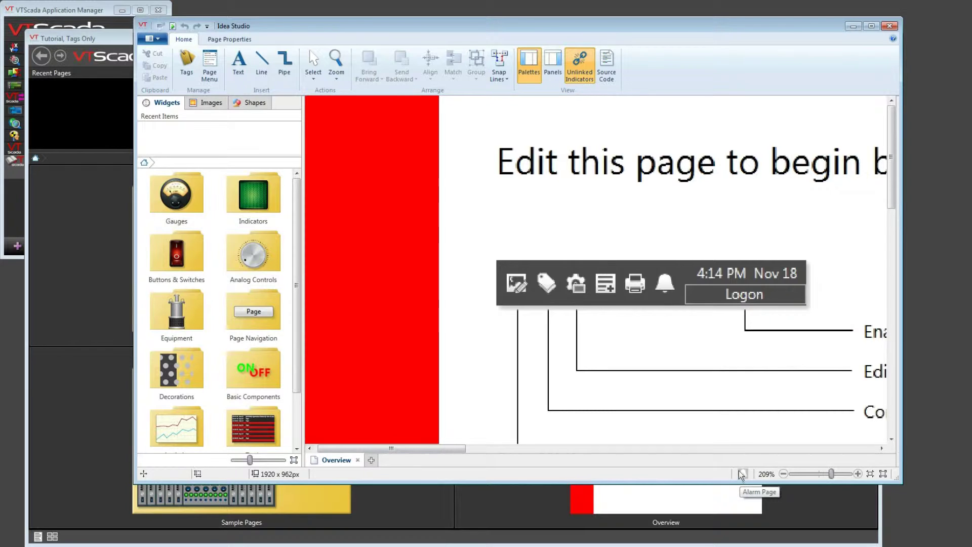
pyautogui.click(785, 474)
pyautogui.click(785, 474)
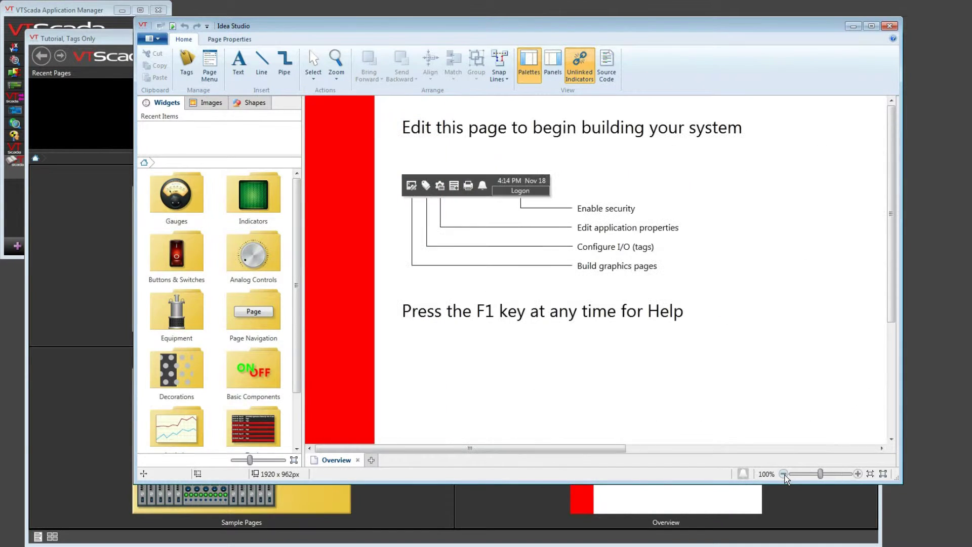
pyautogui.click(372, 460)
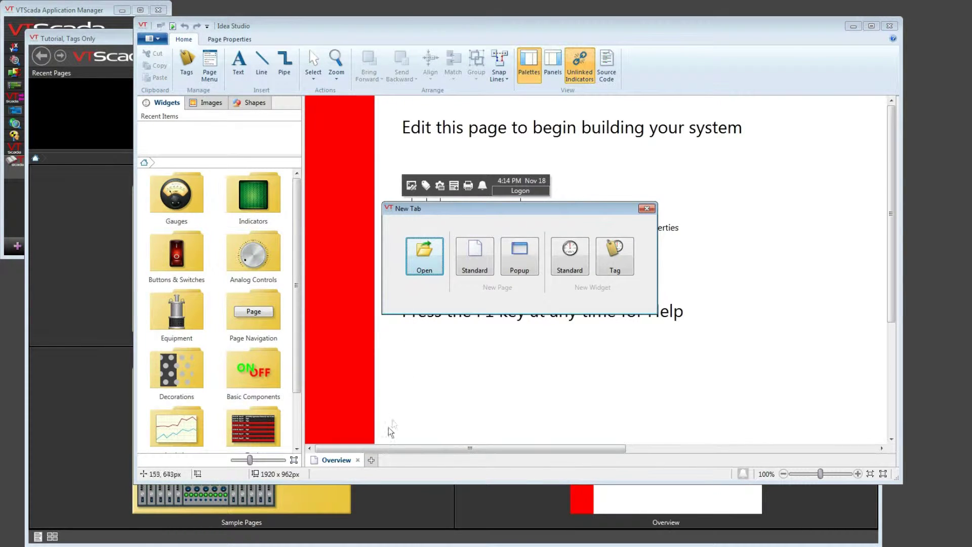
# Open the existing Dashboard 1 page in a new tab next to Overview
pyautogui.click(429, 266)
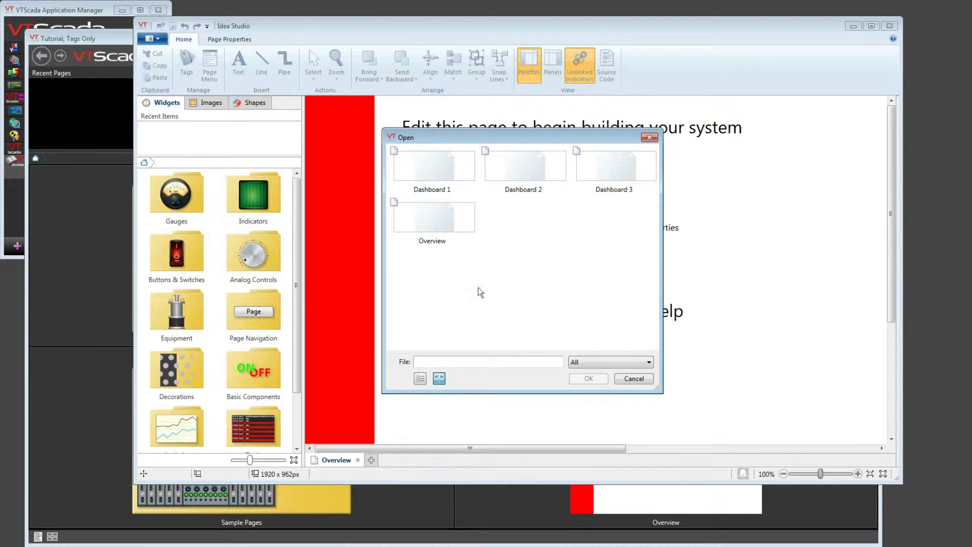
pyautogui.click(452, 174)
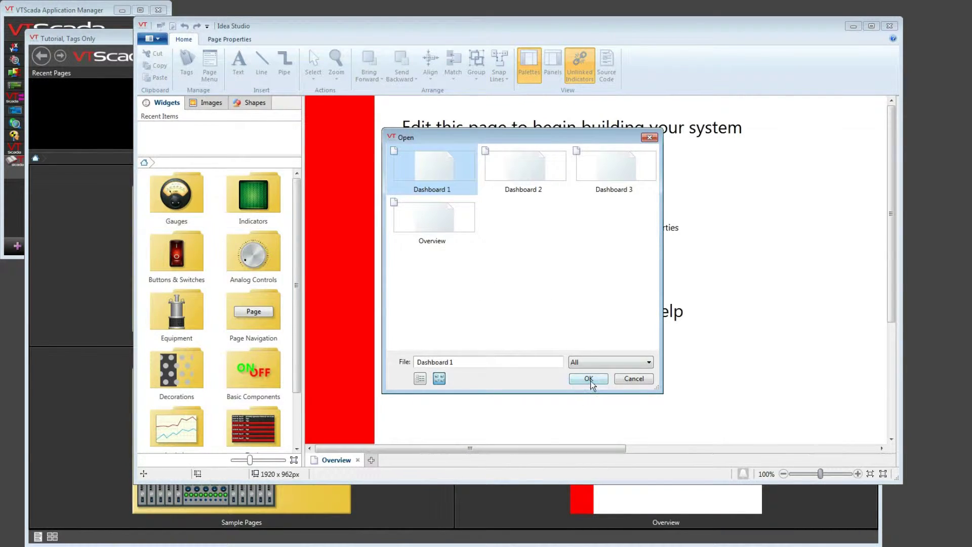
pyautogui.click(589, 379)
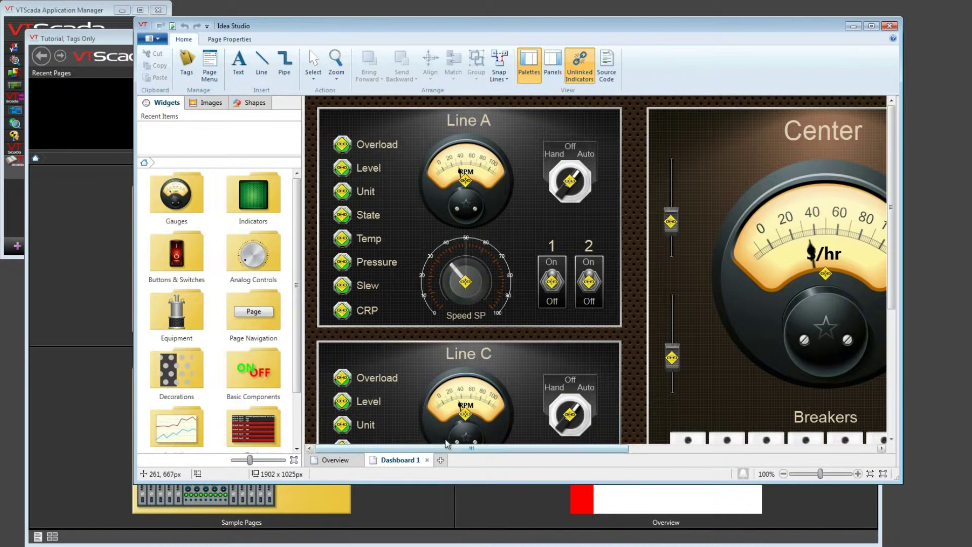
# Close the Dashboard 1 tab and select the F1 help text on Overview
pyautogui.click(428, 460)
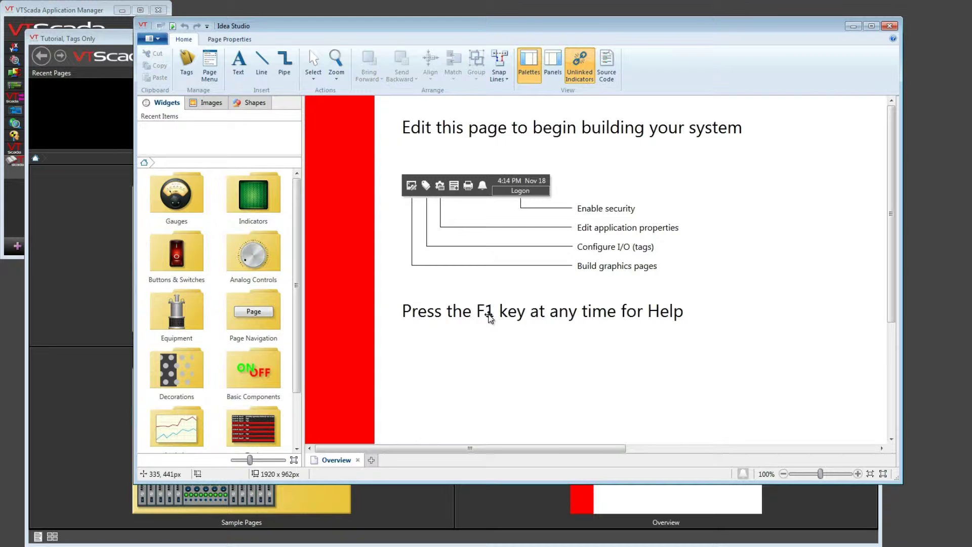
pyautogui.click(489, 316)
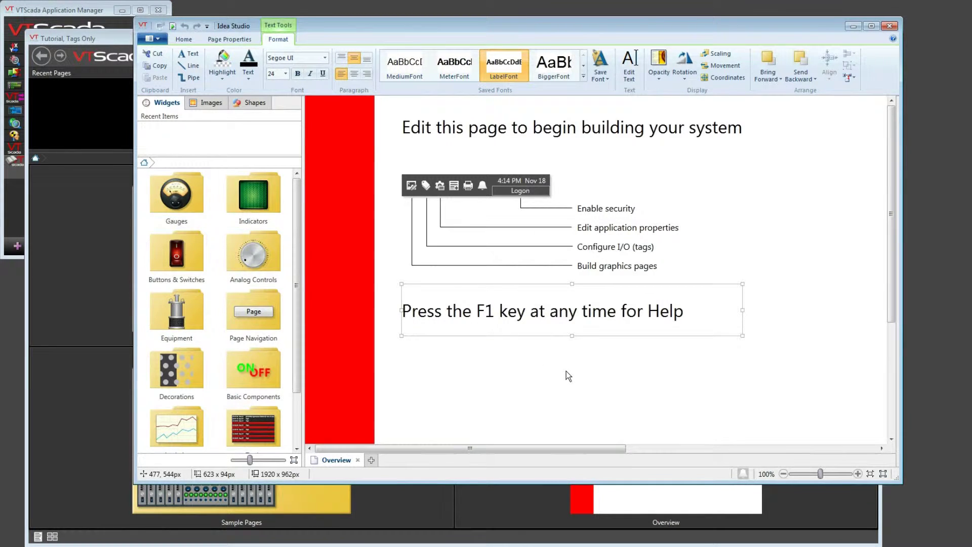
# Browse the page properties and heading, then bring up the Home tab's Select dropdown
pyautogui.click(690, 403)
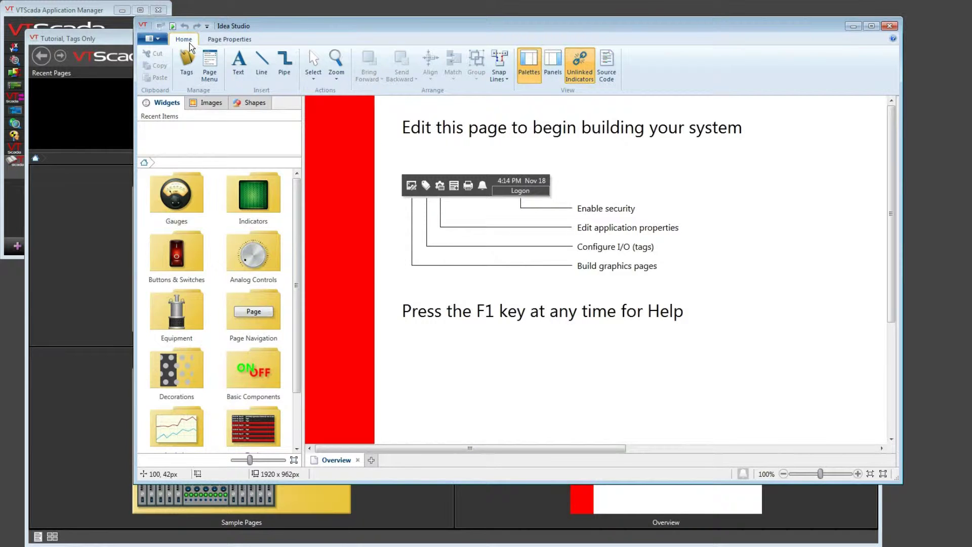
pyautogui.click(223, 40)
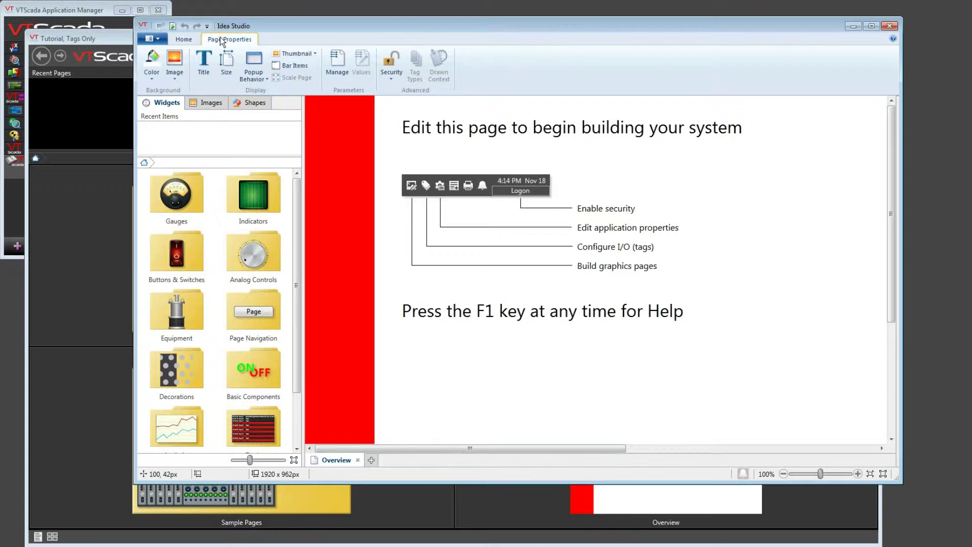
pyautogui.click(454, 131)
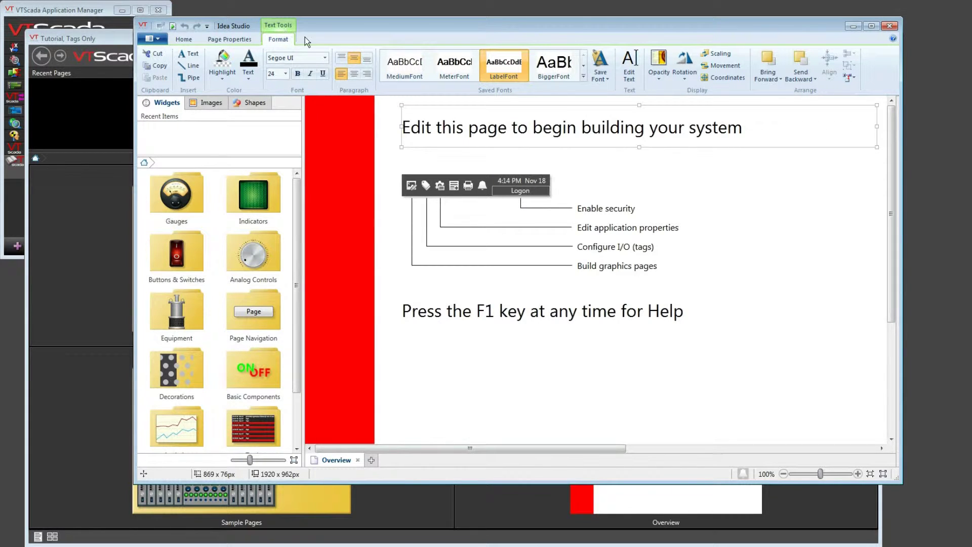
pyautogui.click(184, 40)
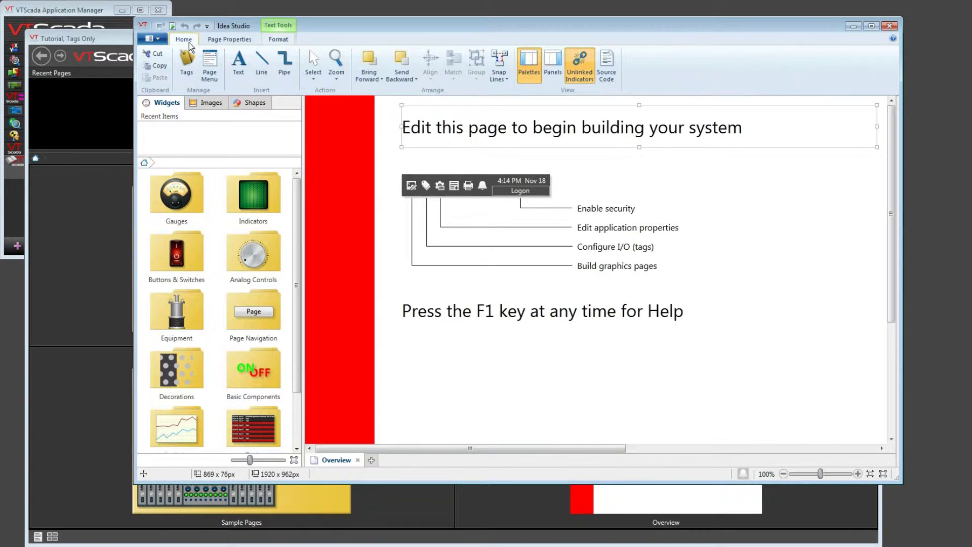
pyautogui.click(311, 76)
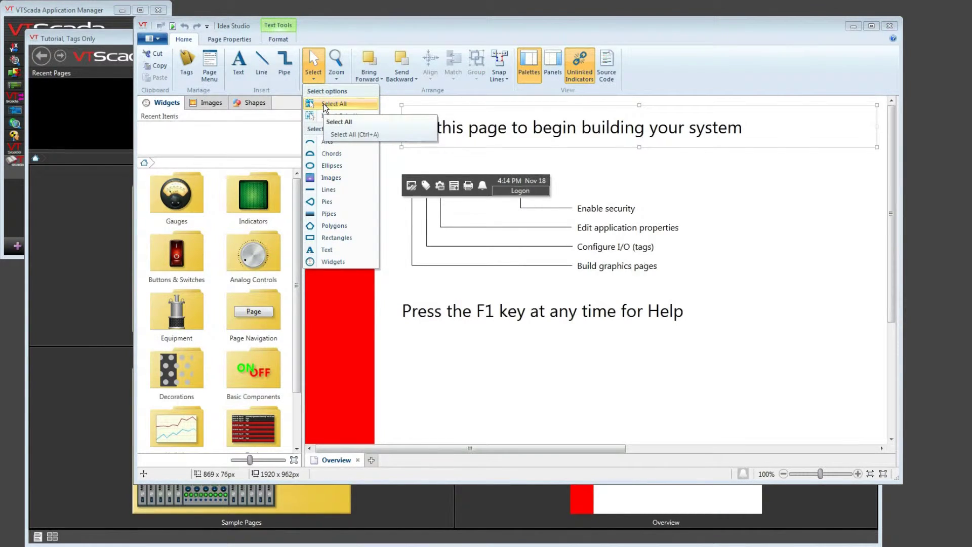
# Delete every object on Overview using Select All, then show the Gauges widget folder
pyautogui.click(325, 105)
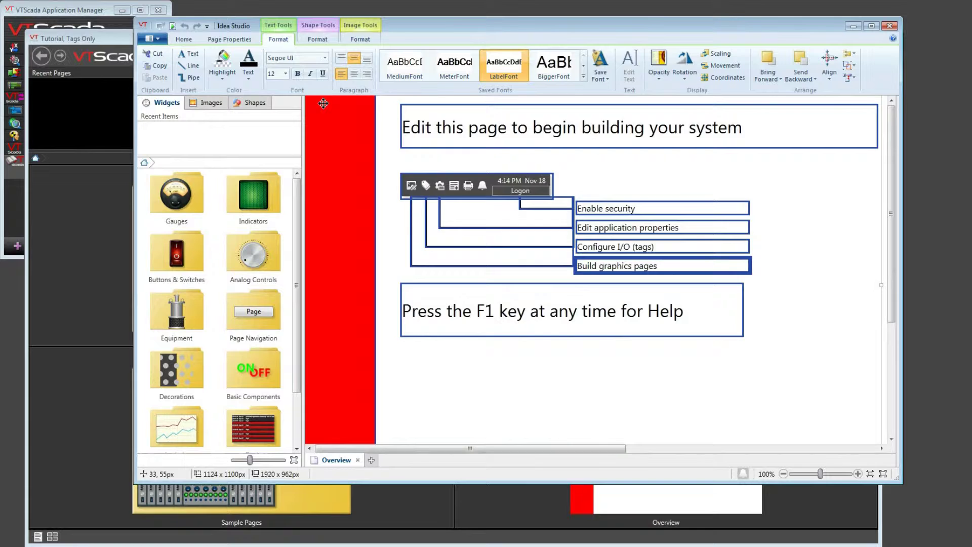
pyautogui.press('Delete')
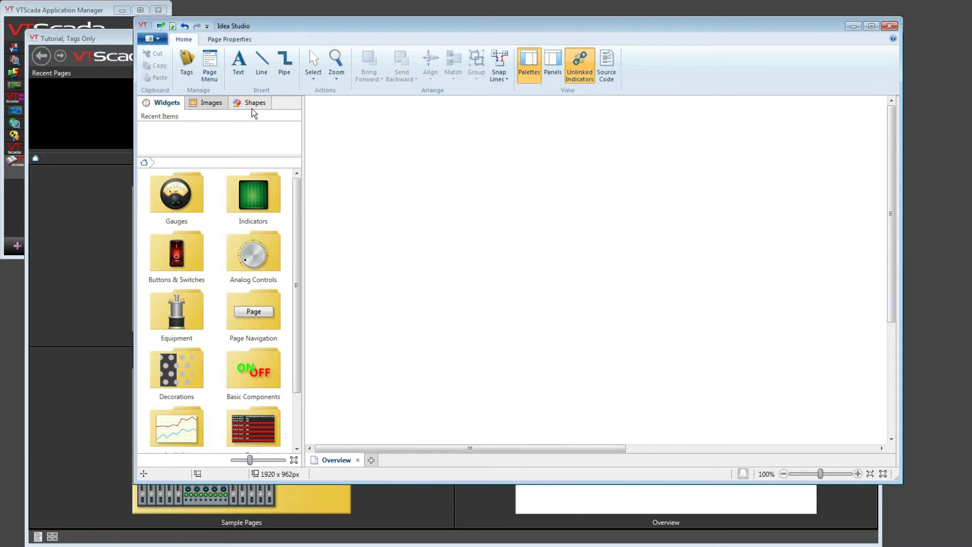
pyautogui.doubleClick(187, 196)
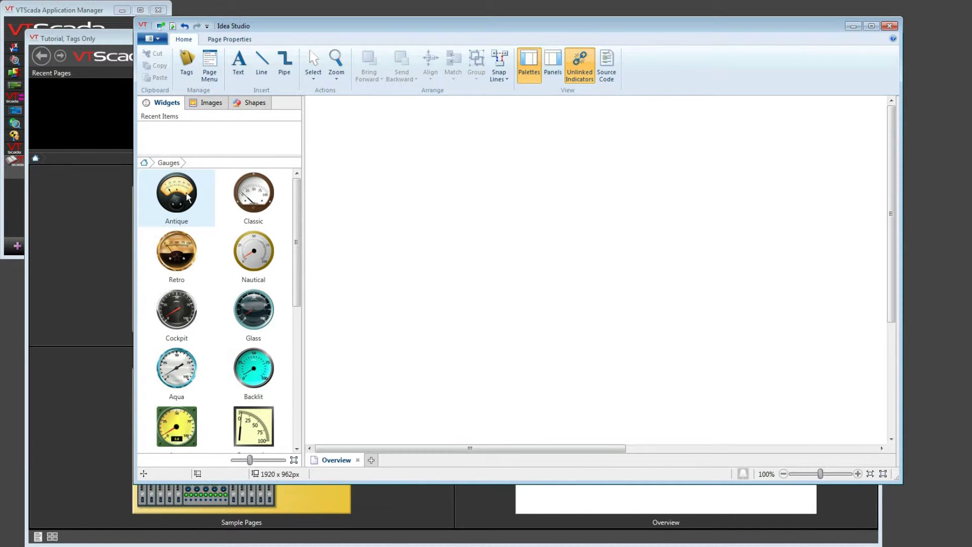
# Place an Antique gauge on the Overview page
pyautogui.moveTo(188, 196); pyautogui.dragTo(493, 191)
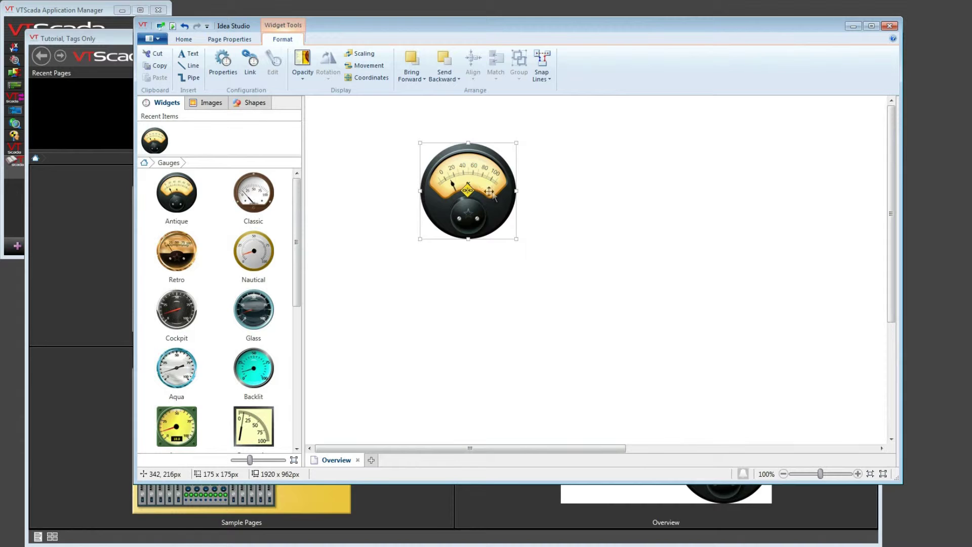
pyautogui.moveTo(297, 220); pyautogui.dragTo(297, 323)
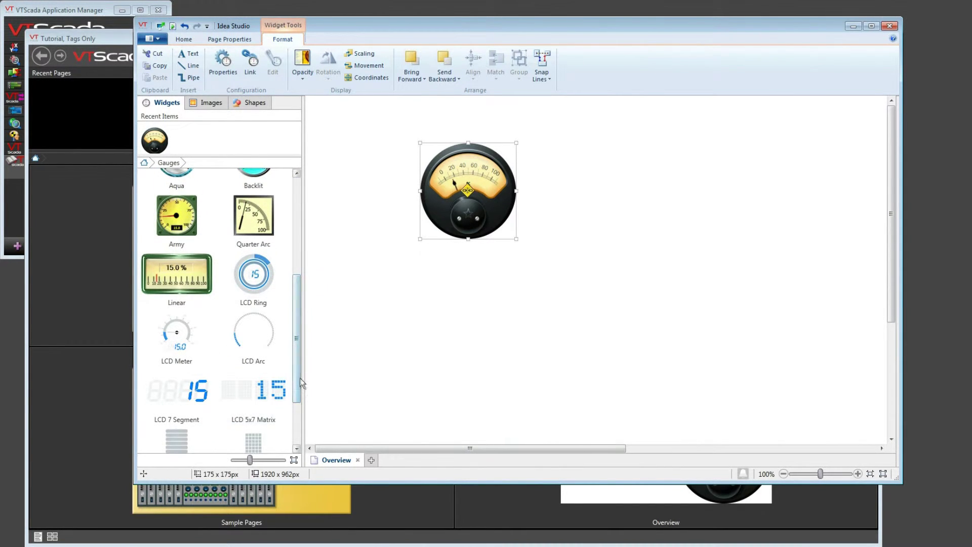
pyautogui.moveTo(299, 384); pyautogui.dragTo(298, 419)
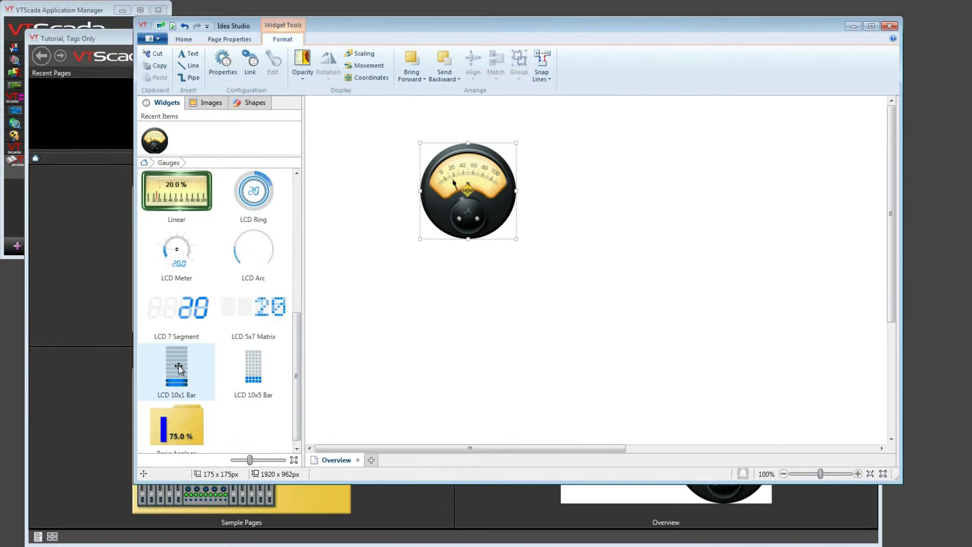
# Add an LCD 10x1 Bar widget and bring up the Tag Browser to link it
pyautogui.moveTo(180, 367)
pyautogui.mouseDown()
pyautogui.moveTo(355, 393)
pyautogui.moveTo(619, 303)
pyautogui.moveTo(633, 257)
pyautogui.mouseUp()
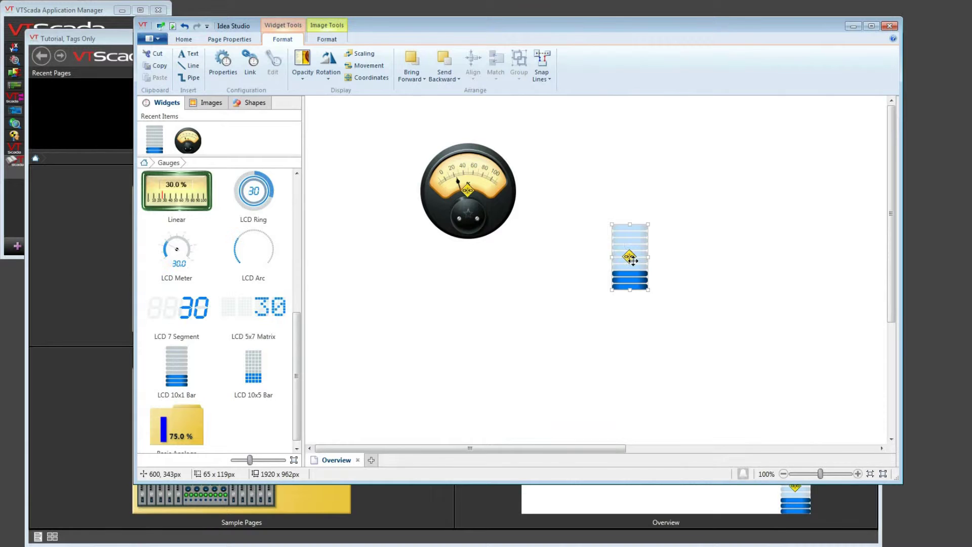
pyautogui.moveTo(634, 261)
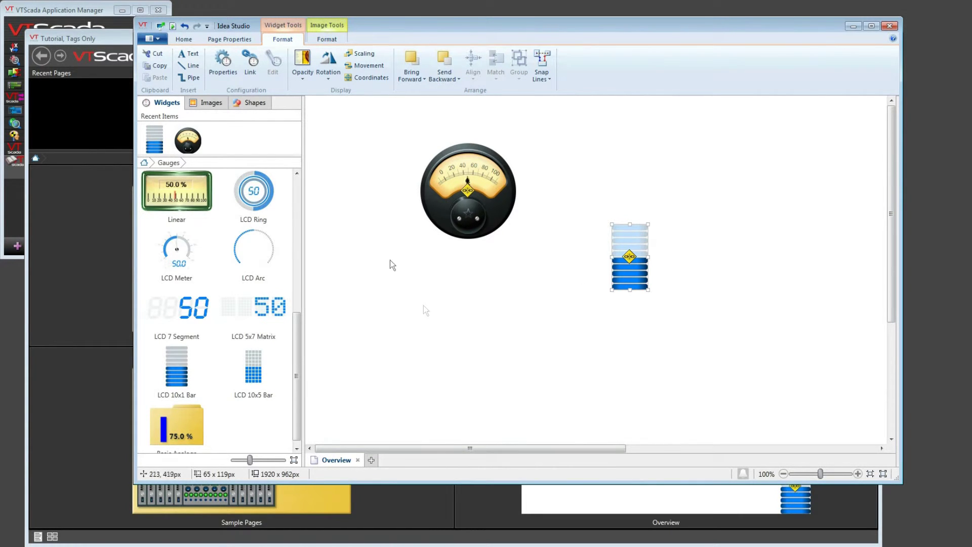
pyautogui.click(253, 66)
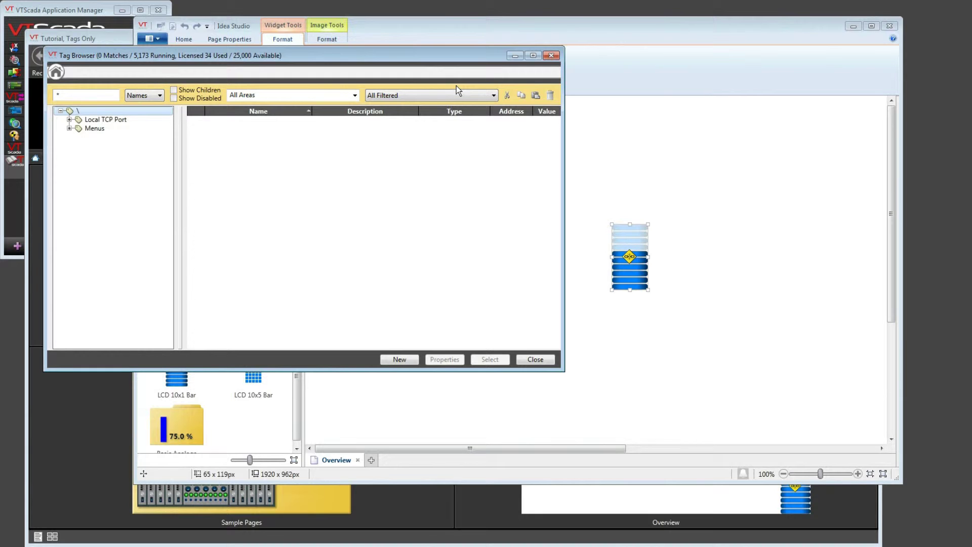
# Link the LCD bar to Tank 1\Tank Level, filtering to Analog Status with Show Children
pyautogui.click(494, 96)
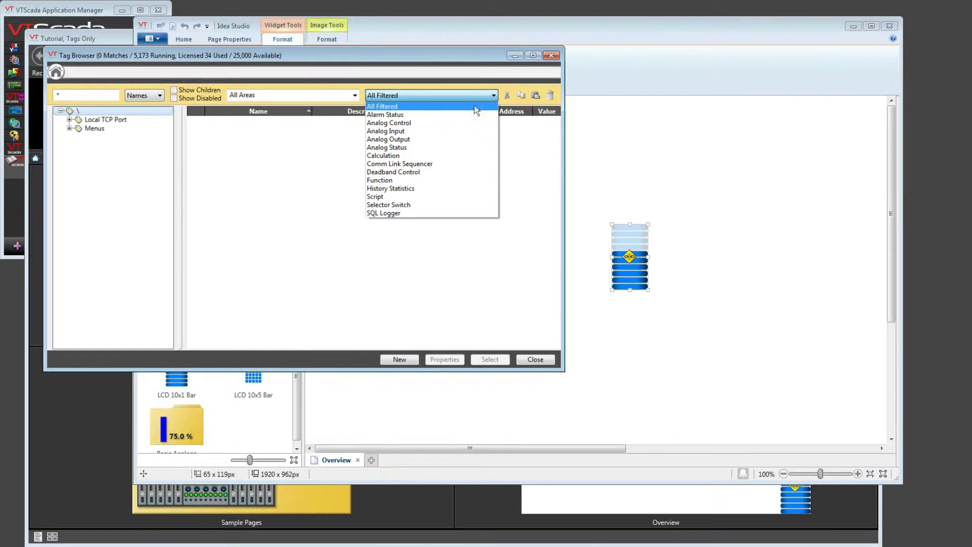
pyautogui.click(383, 147)
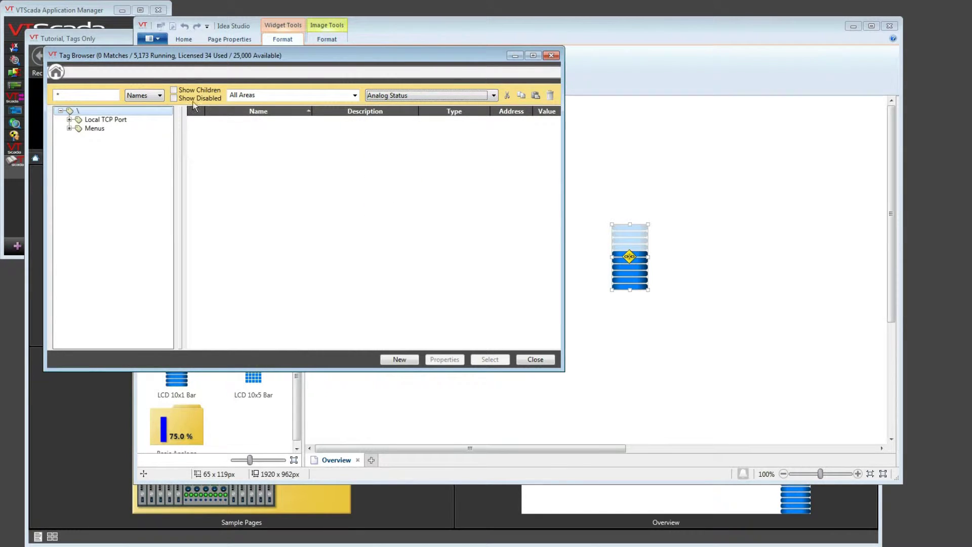
pyautogui.click(174, 90)
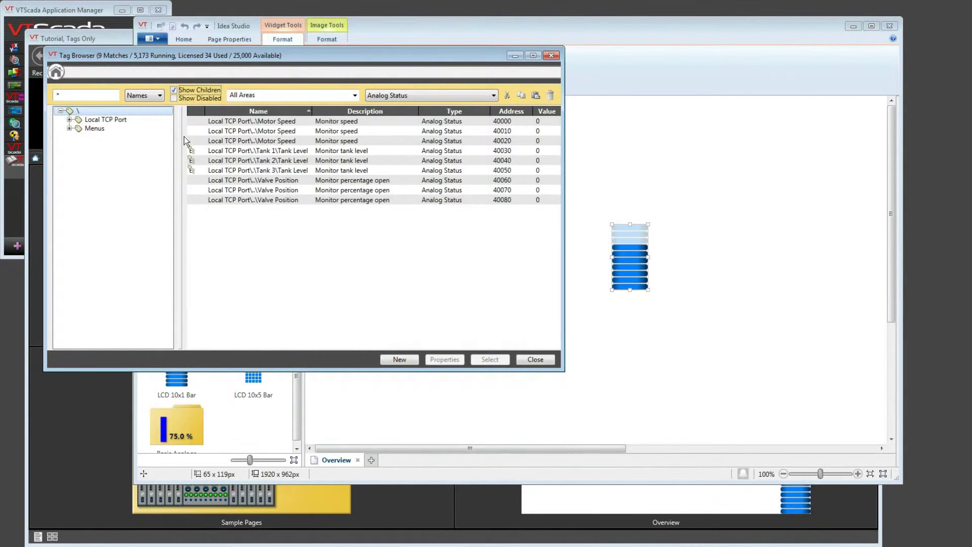
pyautogui.click(328, 150)
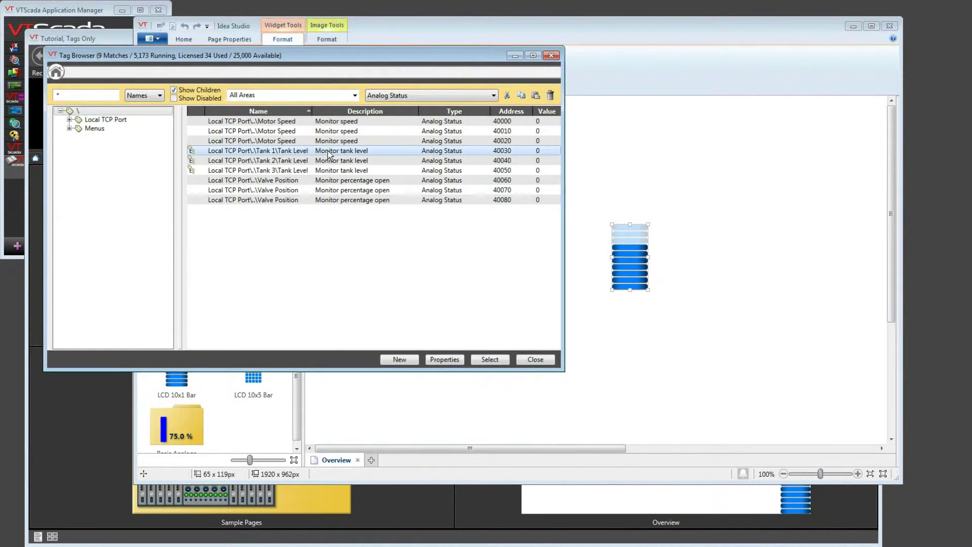
pyautogui.click(489, 359)
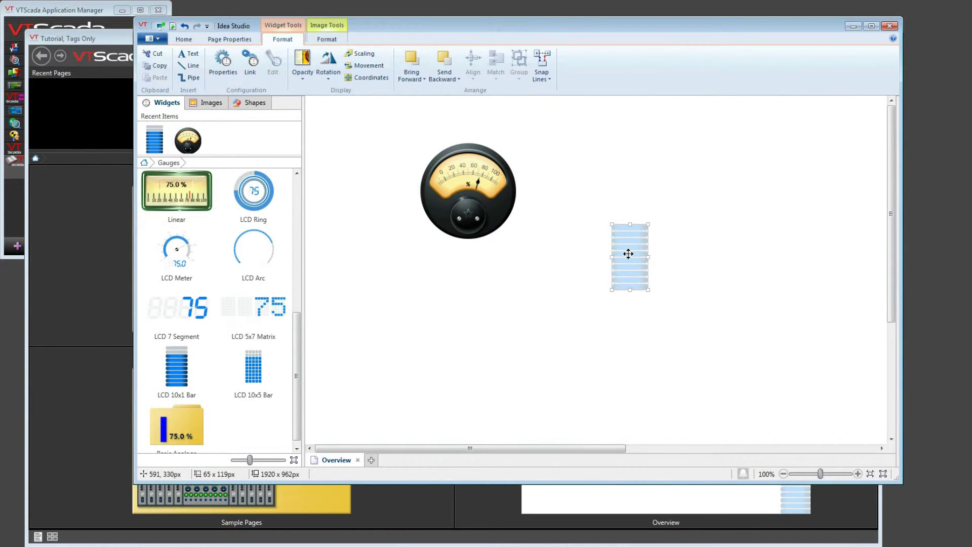
pyautogui.moveTo(628, 253)
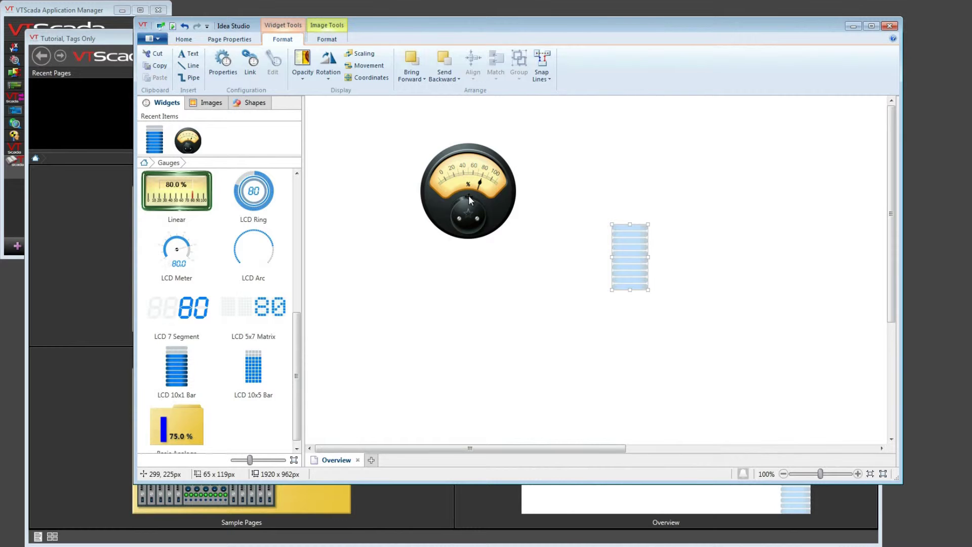
pyautogui.moveTo(469, 197)
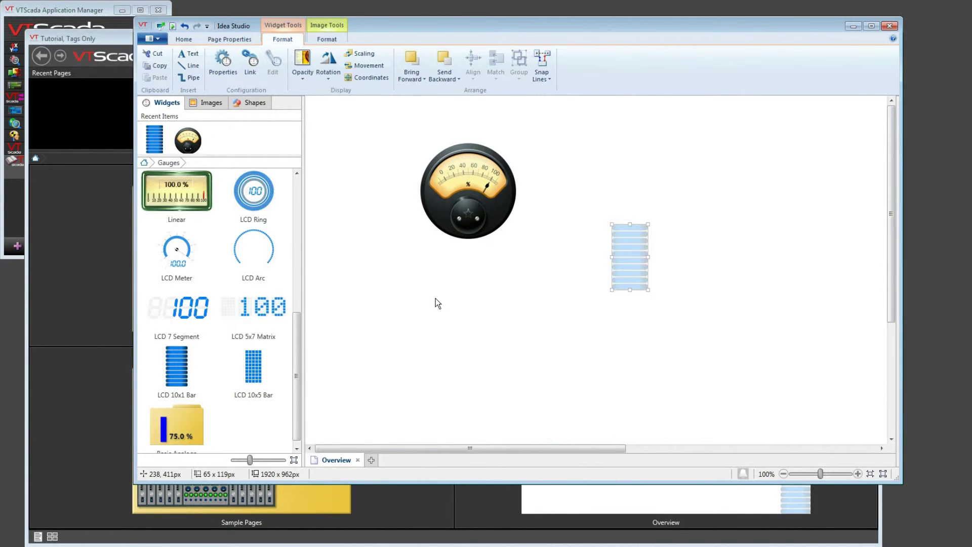
pyautogui.click(217, 104)
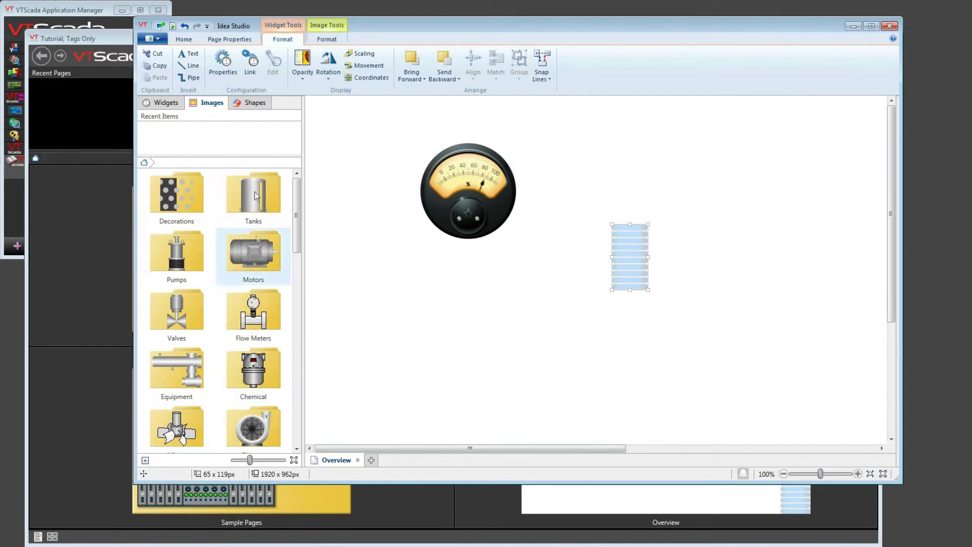
pyautogui.click(252, 107)
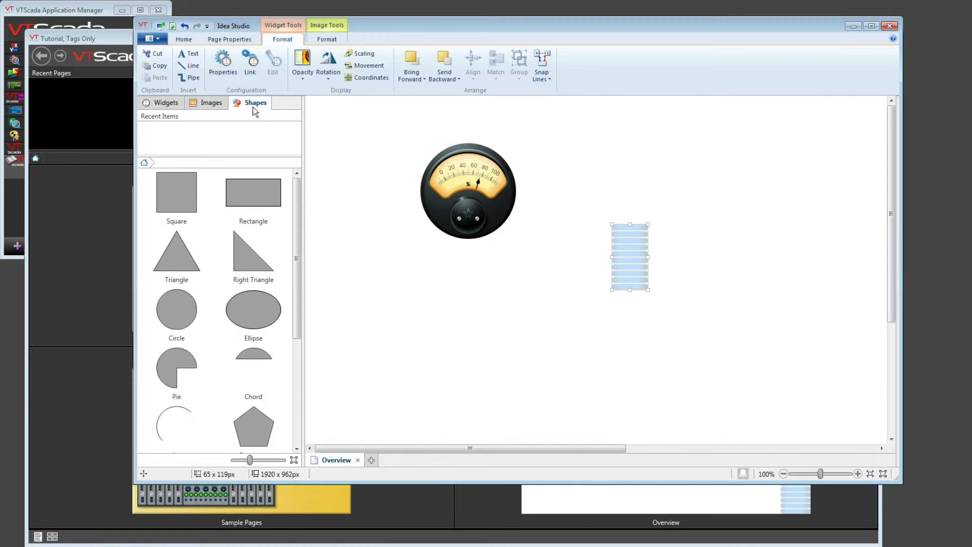
pyautogui.click(159, 104)
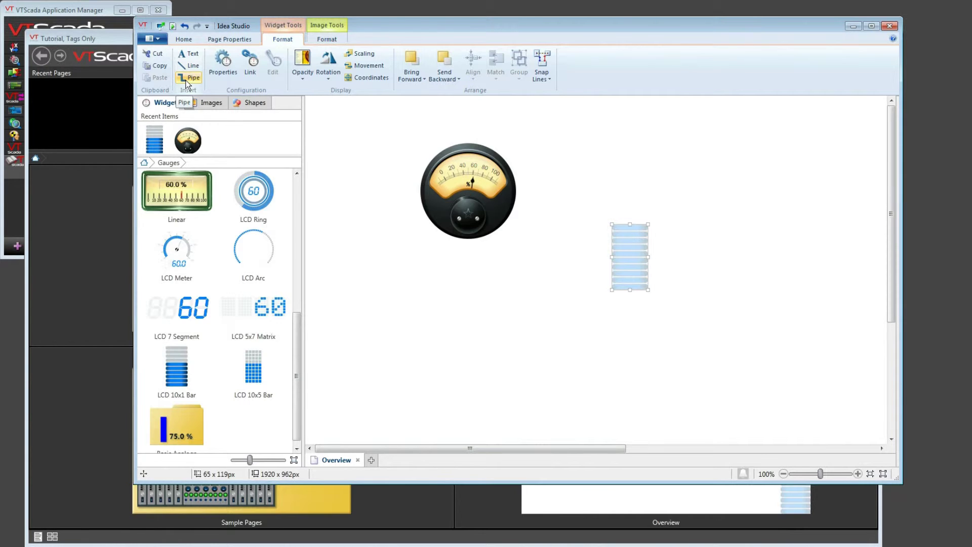
pyautogui.click(186, 40)
# Switch to the Widget Tools Format and then Image Tools Format ribbon tabs
pyautogui.click(282, 40)
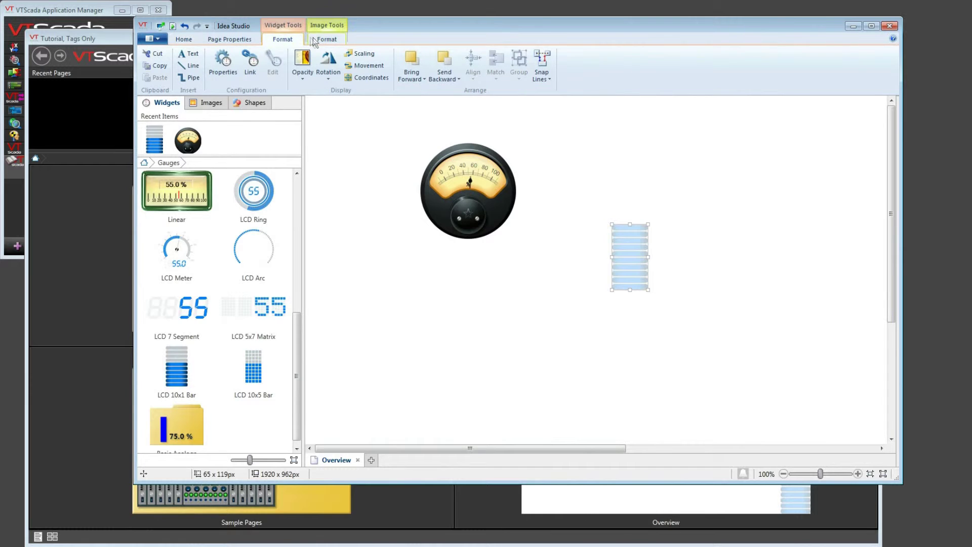
pyautogui.click(319, 40)
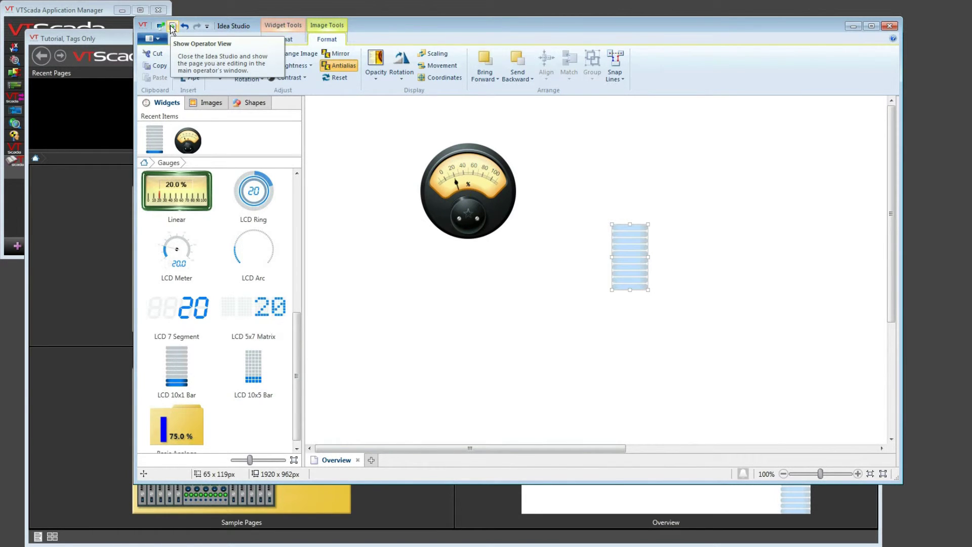
# Close Idea Studio so the Overview page runs in the operator view
pyautogui.click(172, 26)
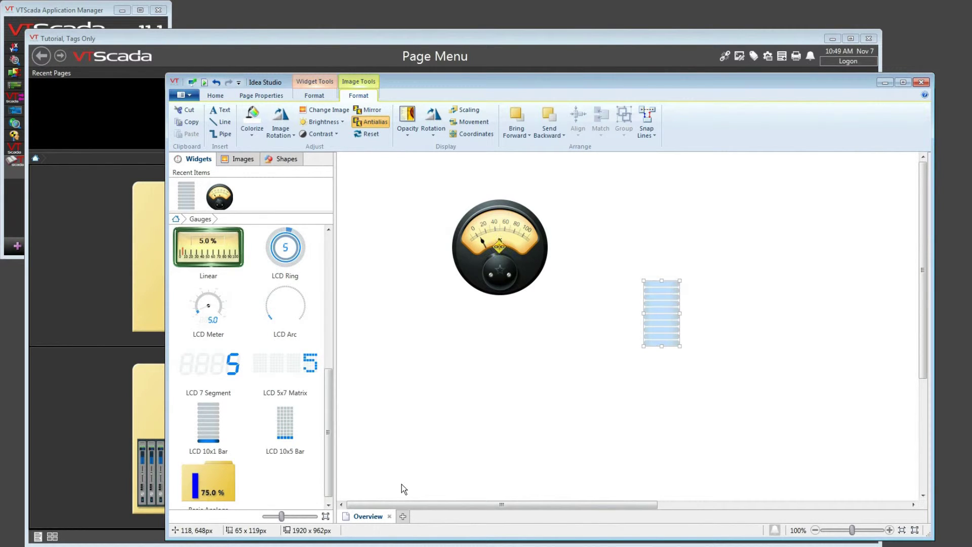
pyautogui.click(204, 83)
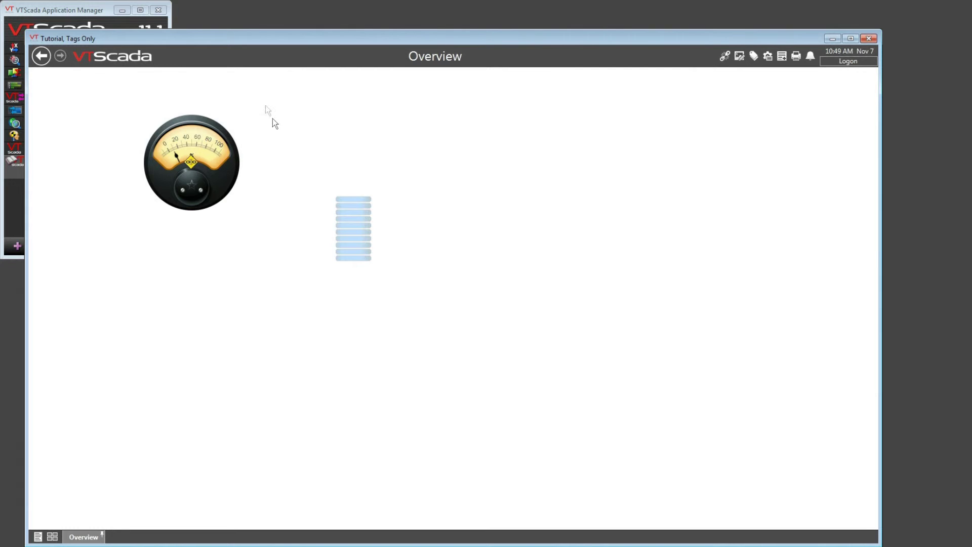
# Relaunch Idea Studio with the Overview page loaded for editing
pyautogui.click(739, 57)
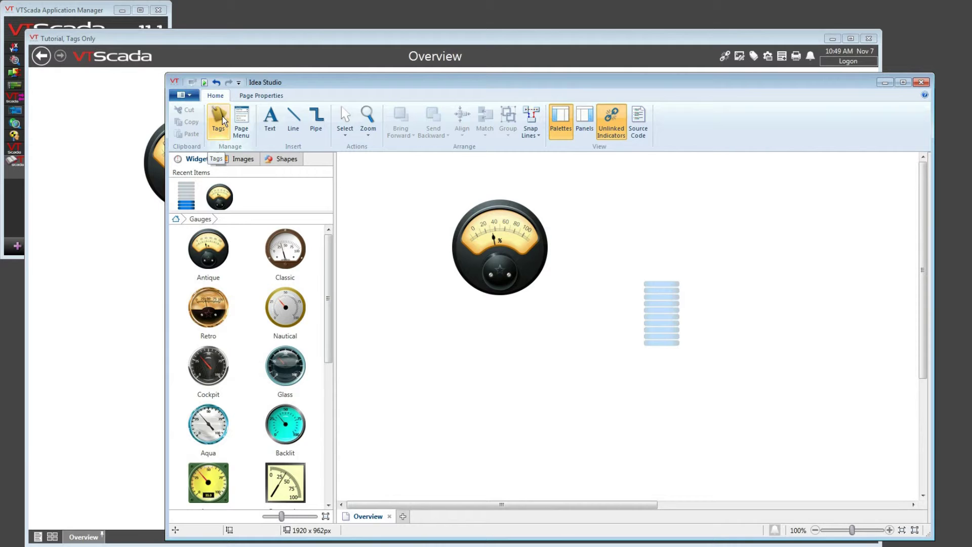
# Put the Home ribbon's Tags and Select commands on the Quick Access Toolbar and preview Select's options
pyautogui.rightClick(223, 117)
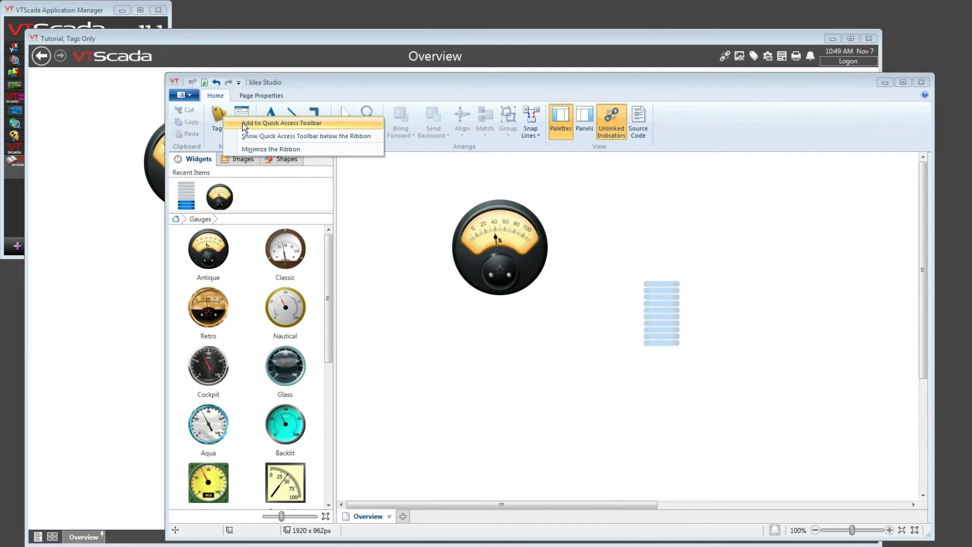
pyautogui.click(245, 122)
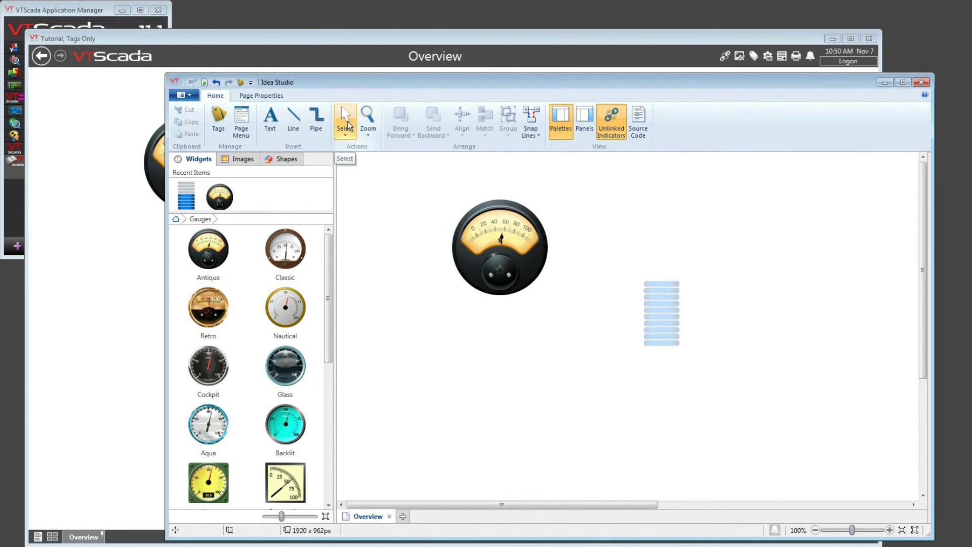
pyautogui.rightClick(348, 121)
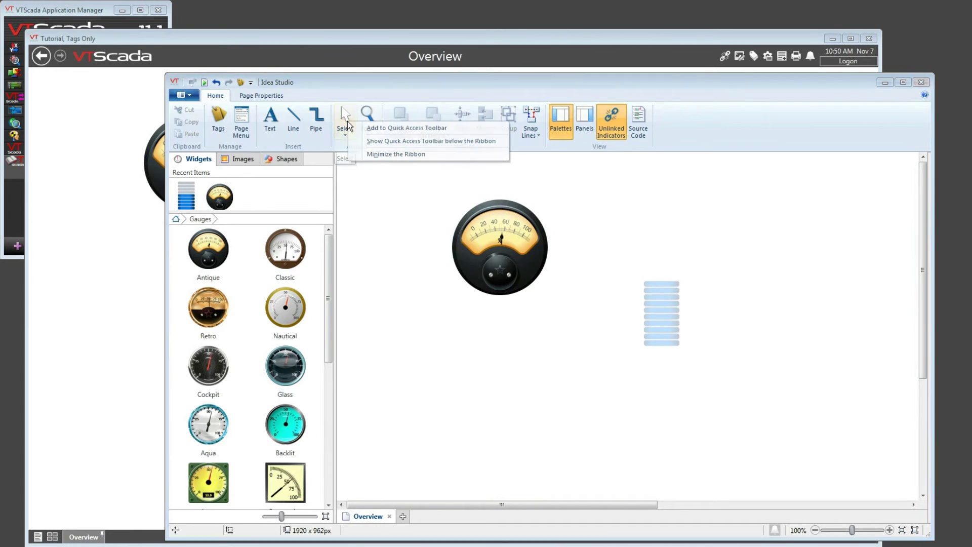
pyautogui.click(381, 129)
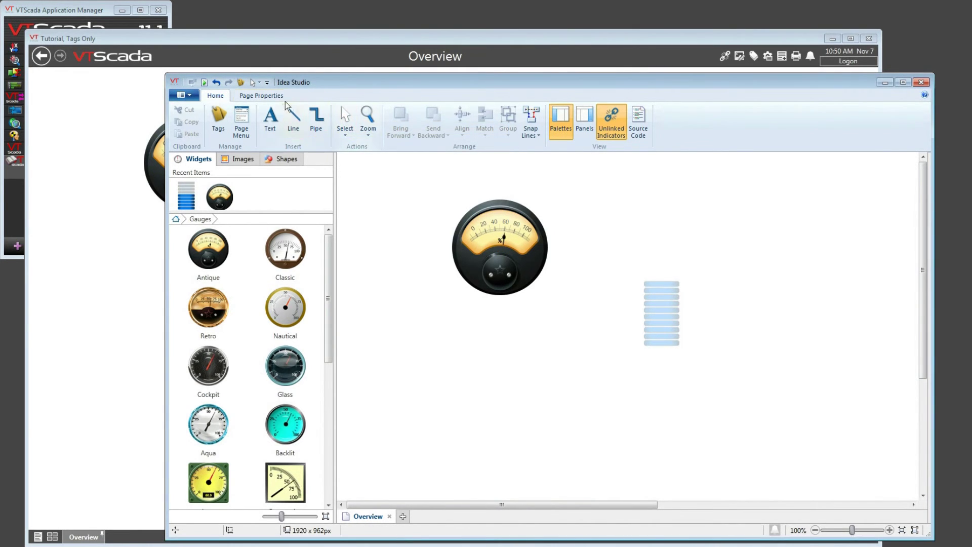
pyautogui.click(259, 83)
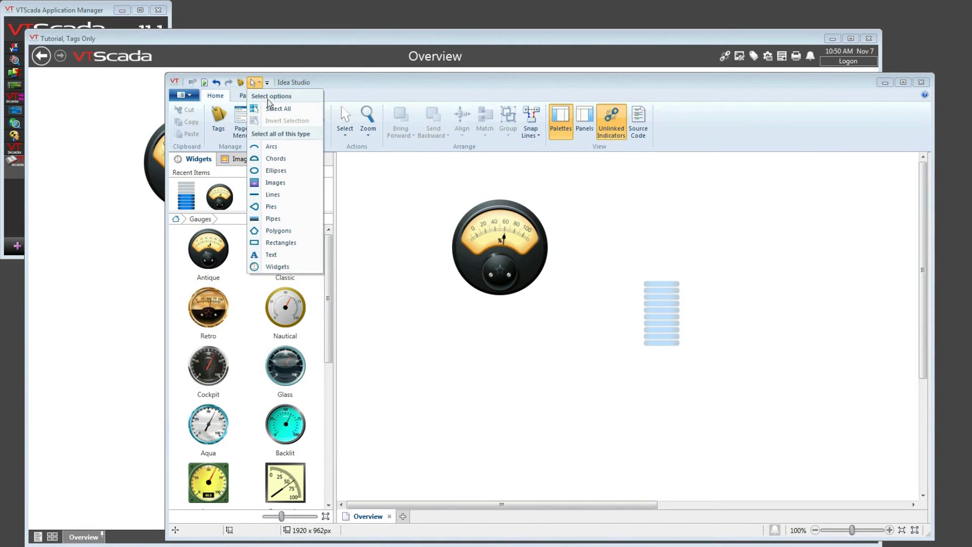
pyautogui.click(313, 84)
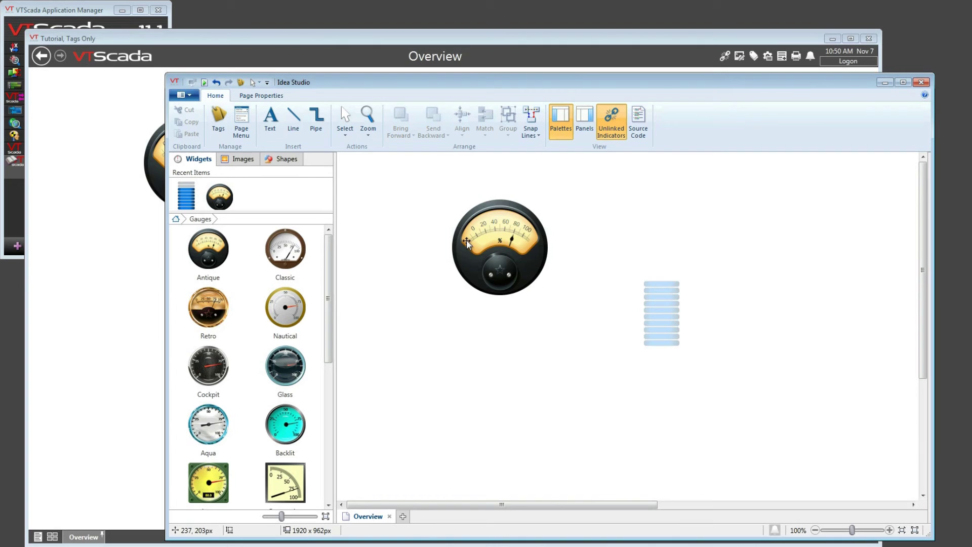
# Show the Antique dial gauge's Unlinked Widget note indicating it displays simulated data
pyautogui.moveTo(467, 239)
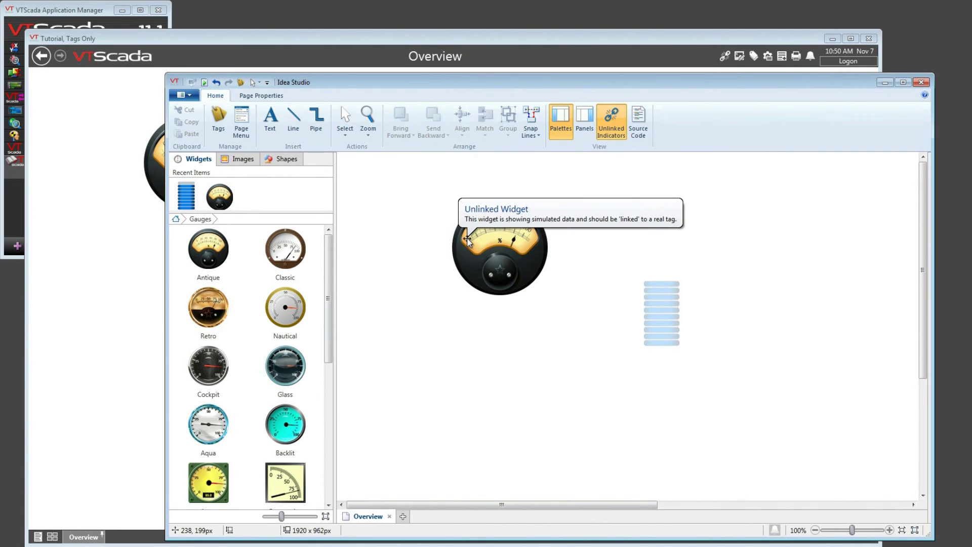